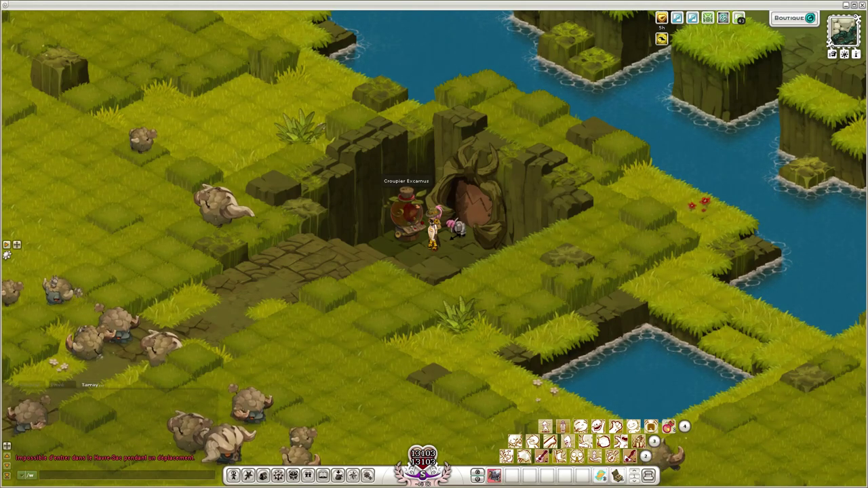
# Step: Switch to the "Parlons Kama-4 / Excarnus" spreadsheet in Google Sheets and examine the items listed in the Craft table
pyautogui.hotkey('alt', 'Tab')
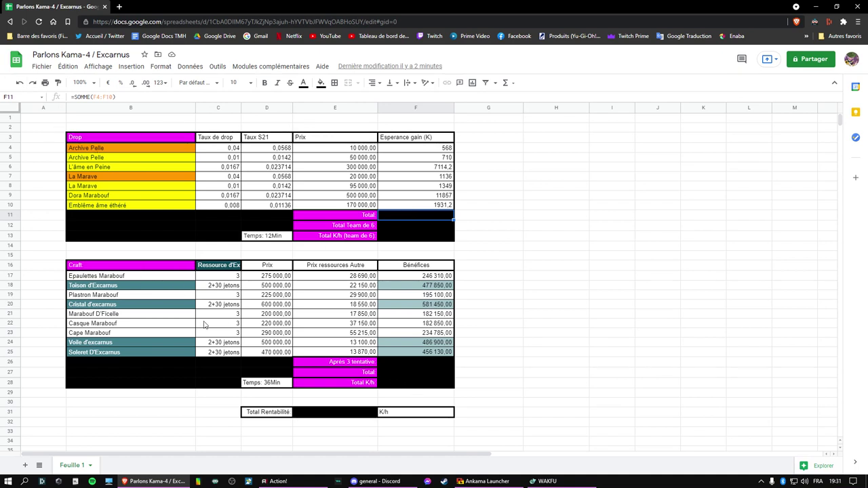
pyautogui.click(202, 268)
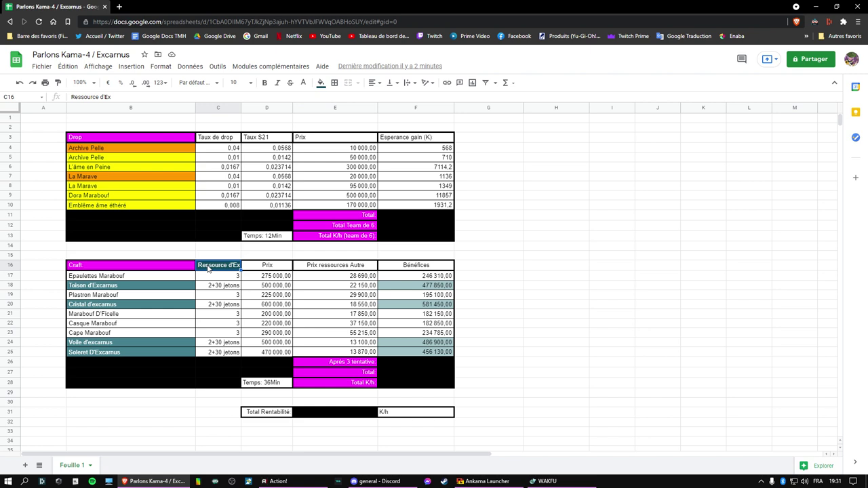
pyautogui.click(167, 272)
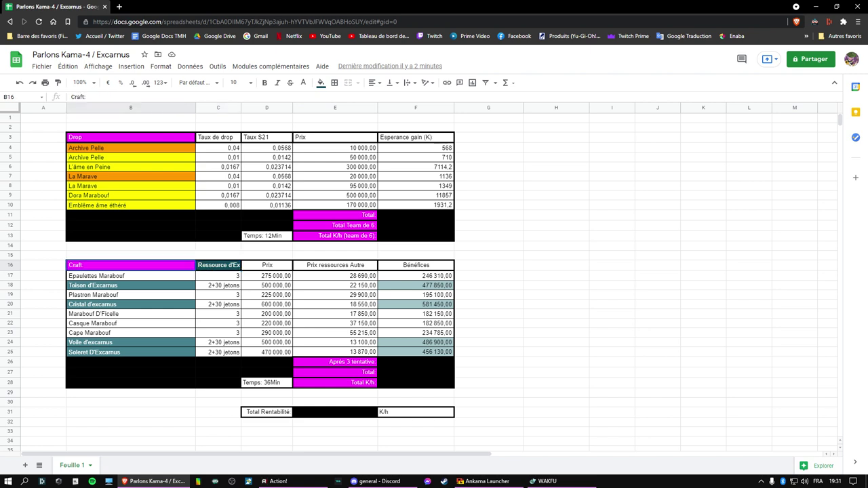
pyautogui.click(171, 278)
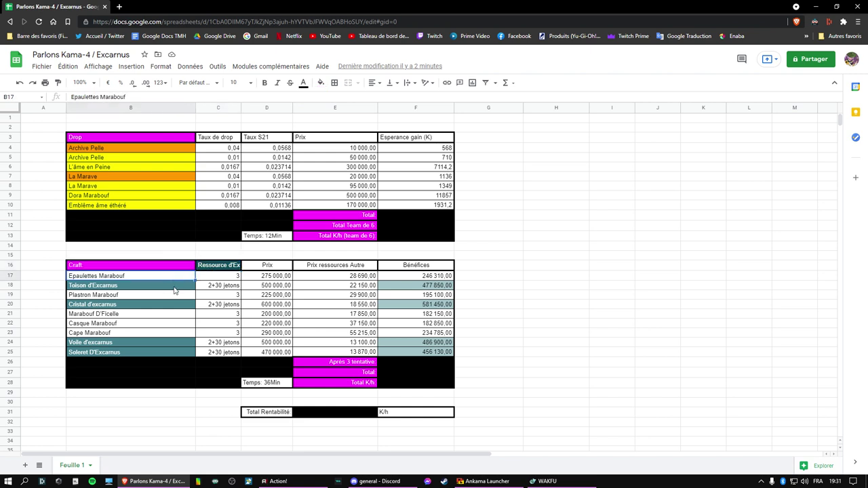
pyautogui.click(175, 288)
pyautogui.click(178, 298)
pyautogui.click(178, 303)
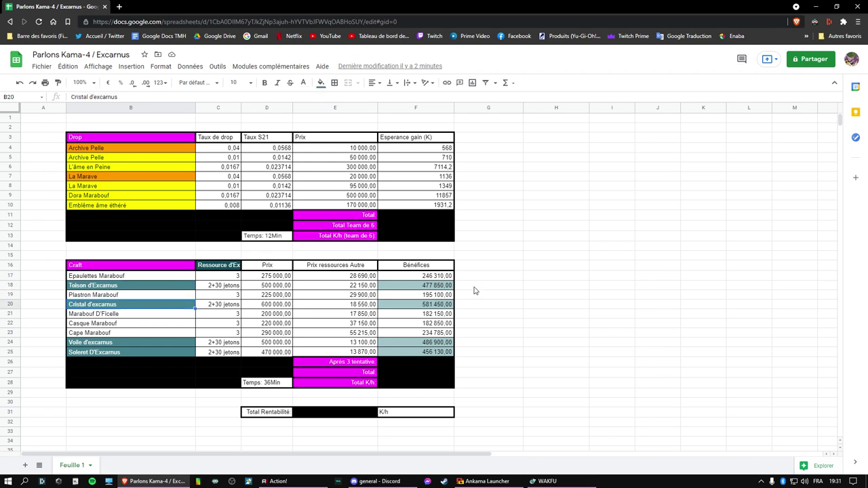
pyautogui.click(177, 333)
pyautogui.click(169, 317)
pyautogui.click(173, 325)
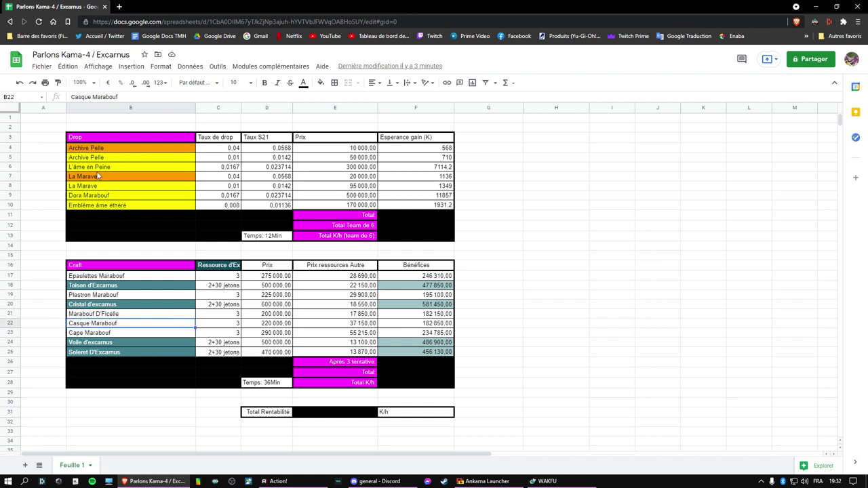
# Step: Examine the Drop table's items from Archive Pelle to Emblème âme éthéré, with their drop rates and prices
pyautogui.click(88, 119)
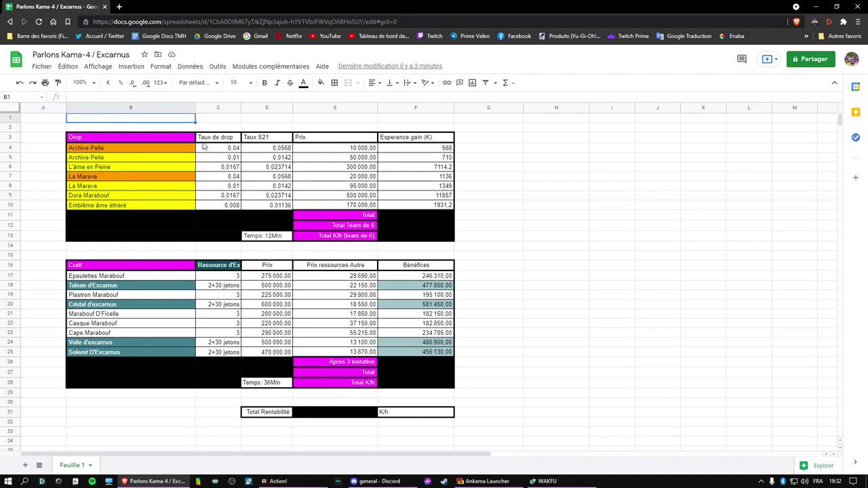
pyautogui.click(173, 152)
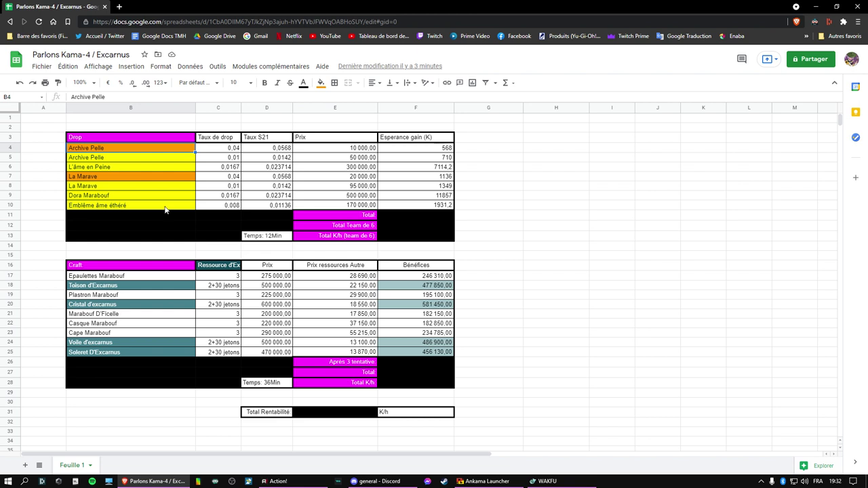
pyautogui.click(139, 161)
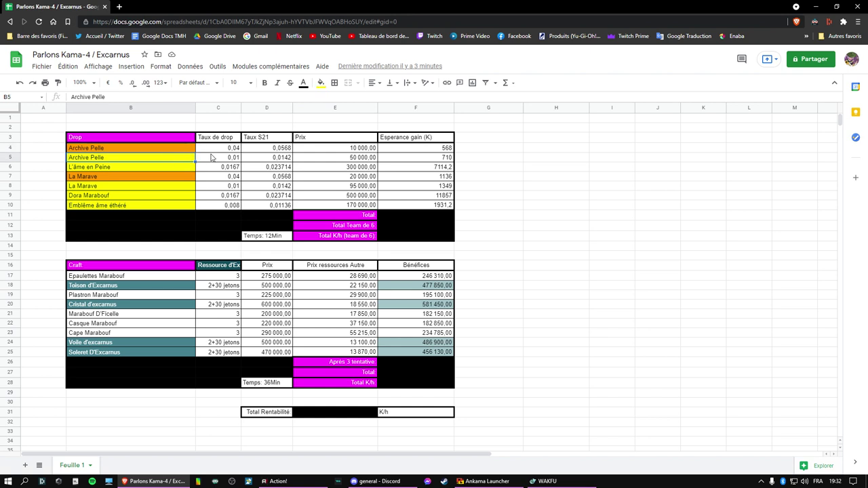
pyautogui.click(215, 149)
pyautogui.click(210, 160)
pyautogui.click(161, 171)
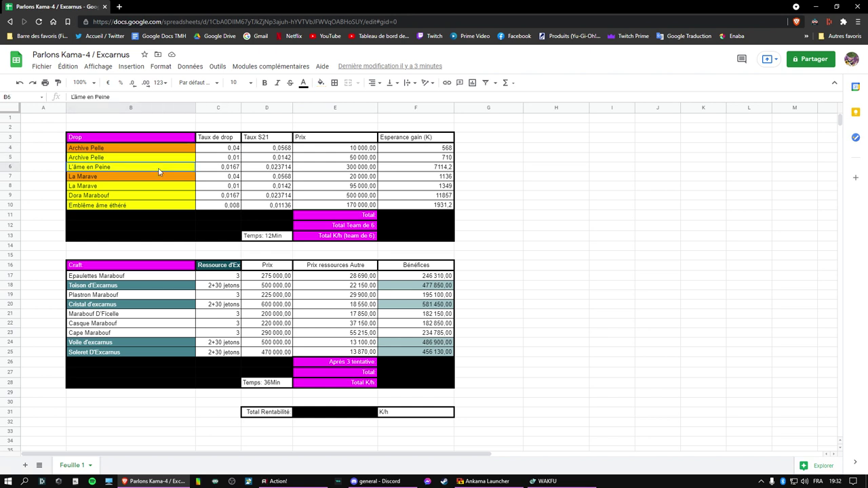
pyautogui.click(210, 175)
pyautogui.click(180, 171)
pyautogui.click(172, 180)
pyautogui.click(170, 186)
pyautogui.click(170, 179)
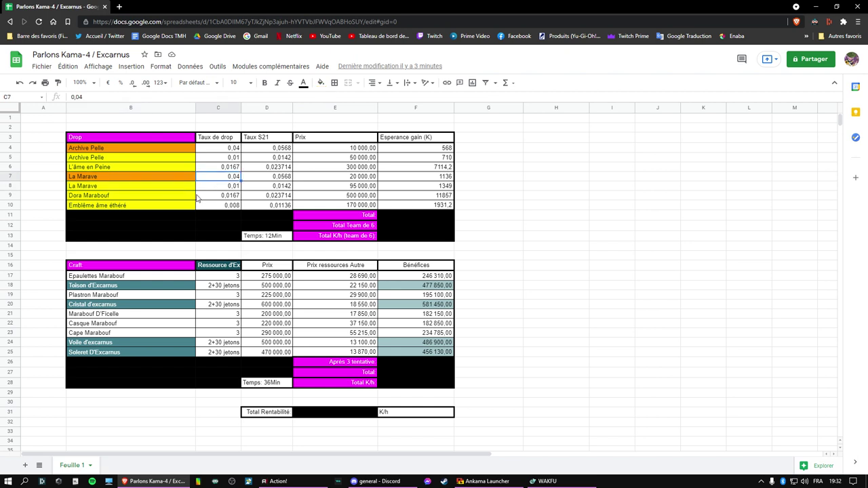
pyautogui.click(184, 198)
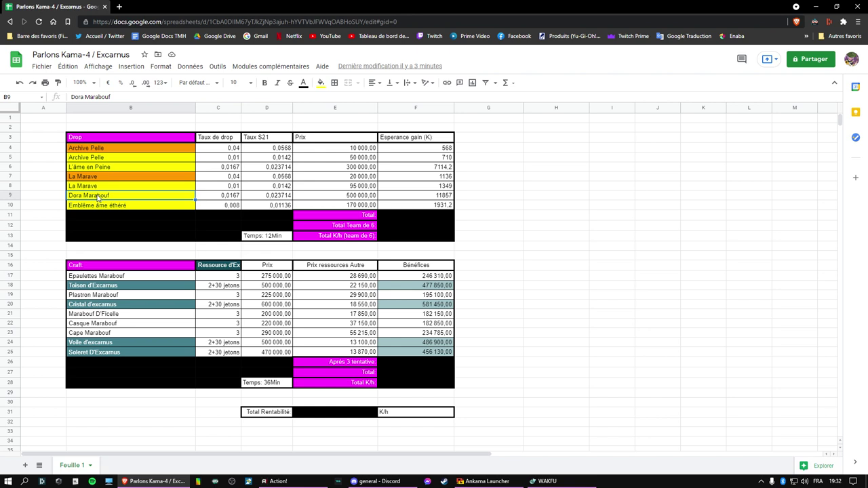
pyautogui.click(314, 200)
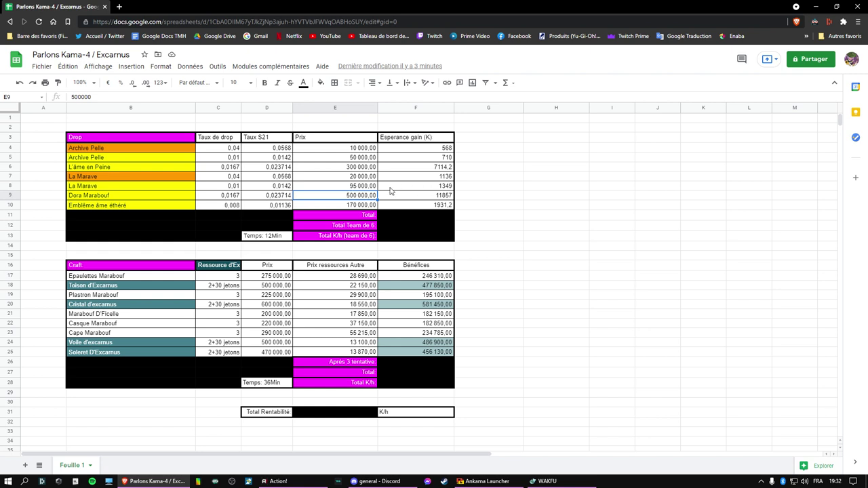
pyautogui.click(172, 209)
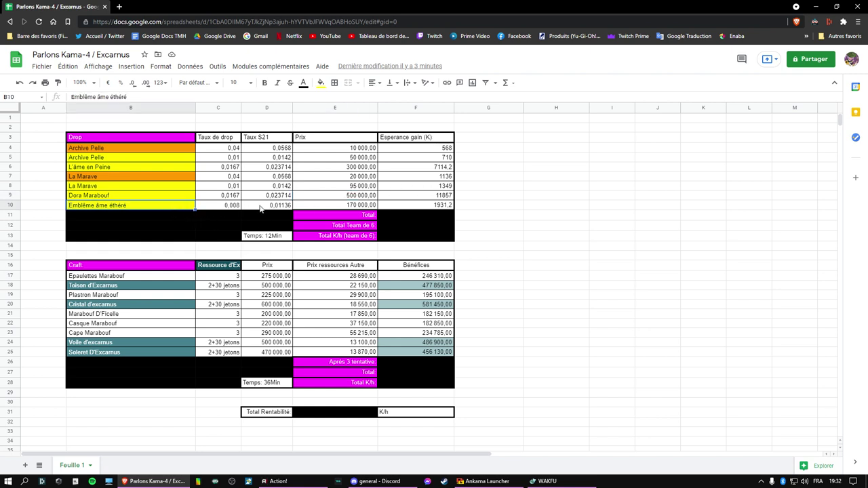
pyautogui.click(227, 210)
pyautogui.click(324, 206)
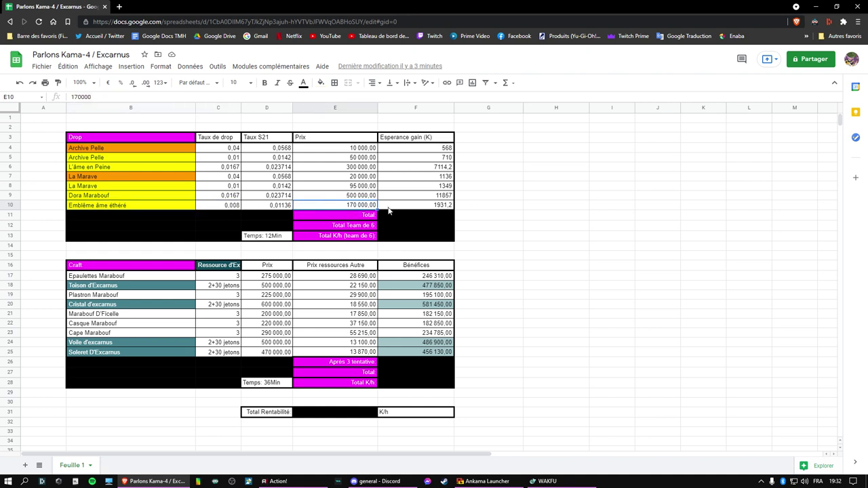
pyautogui.click(178, 208)
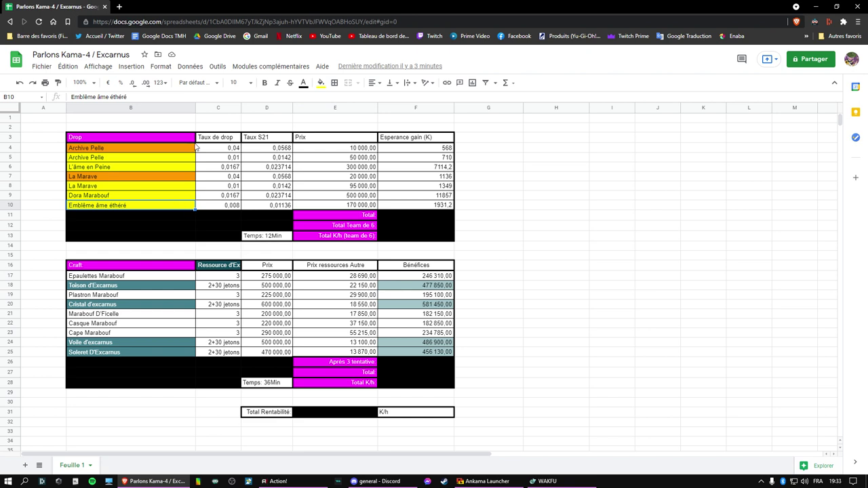
# Step: Inspect how the Drop table's Taux S21, Prix and Esperance gain columns are calculated, checking the formulas in the item rows
pyautogui.click(274, 157)
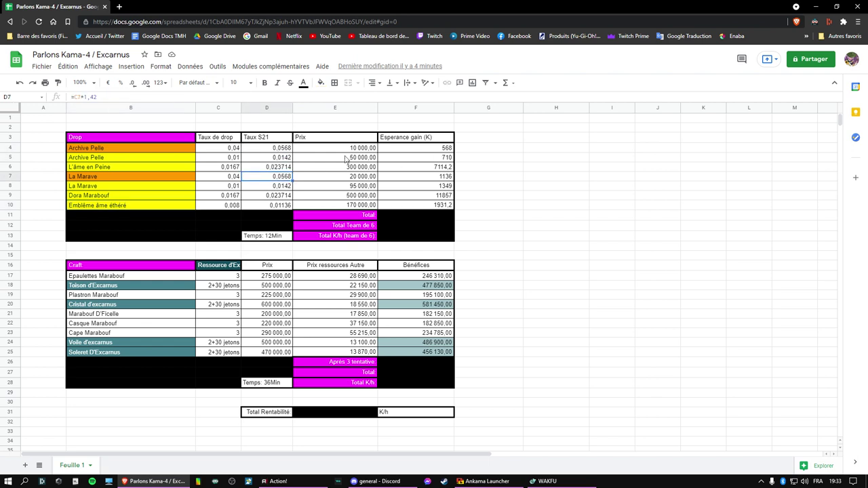
pyautogui.click(345, 157)
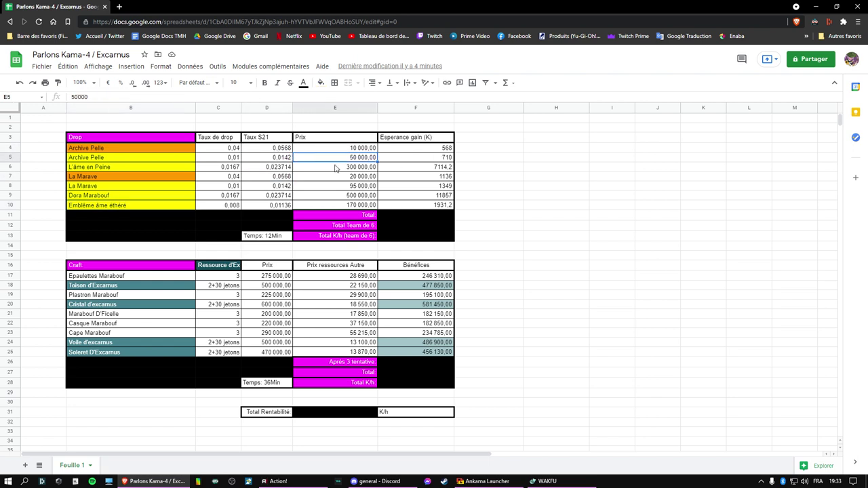
pyautogui.click(402, 142)
pyautogui.click(331, 154)
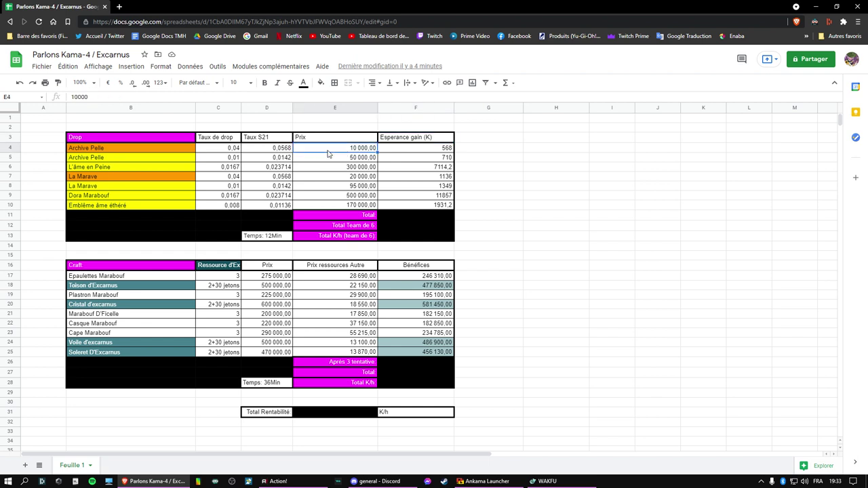
pyautogui.click(259, 150)
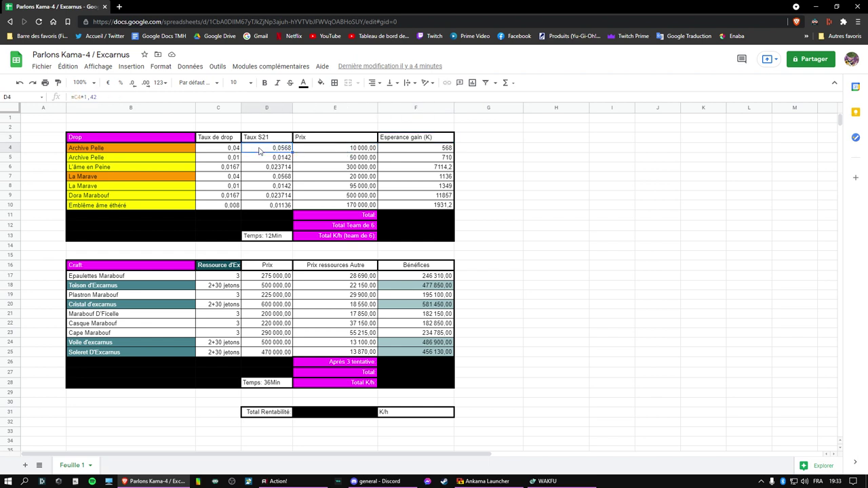
pyautogui.click(396, 150)
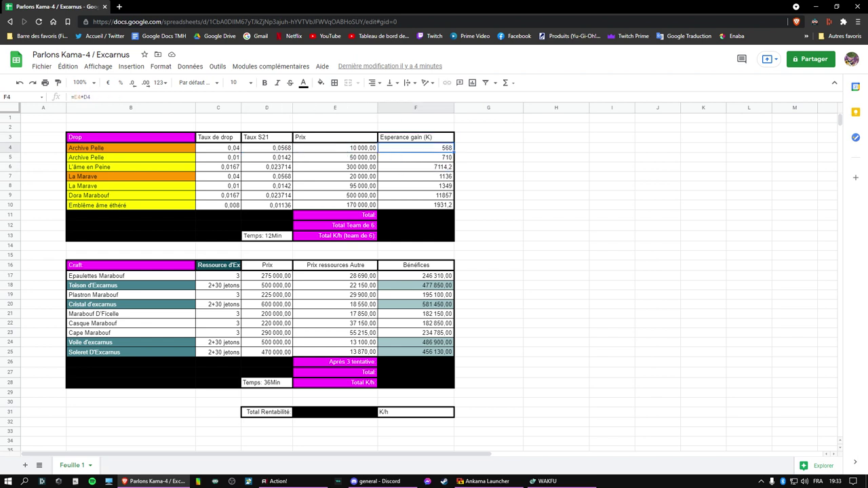
pyautogui.click(401, 160)
pyautogui.click(400, 170)
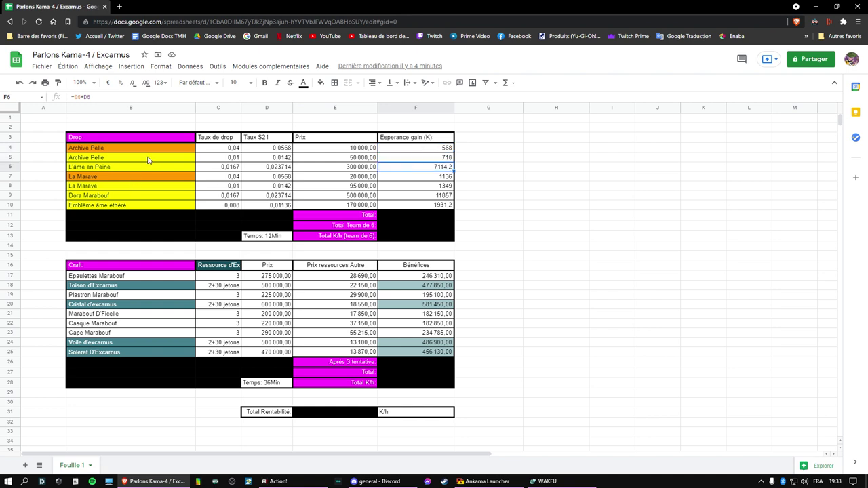
pyautogui.click(393, 148)
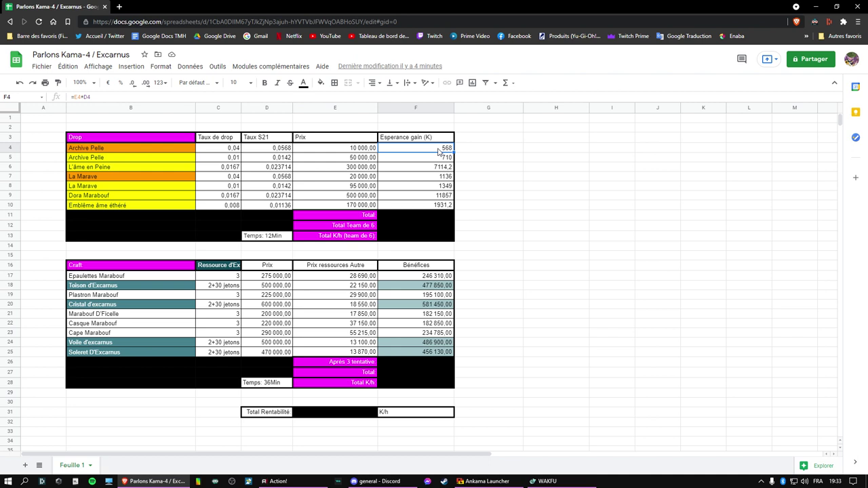
pyautogui.click(165, 151)
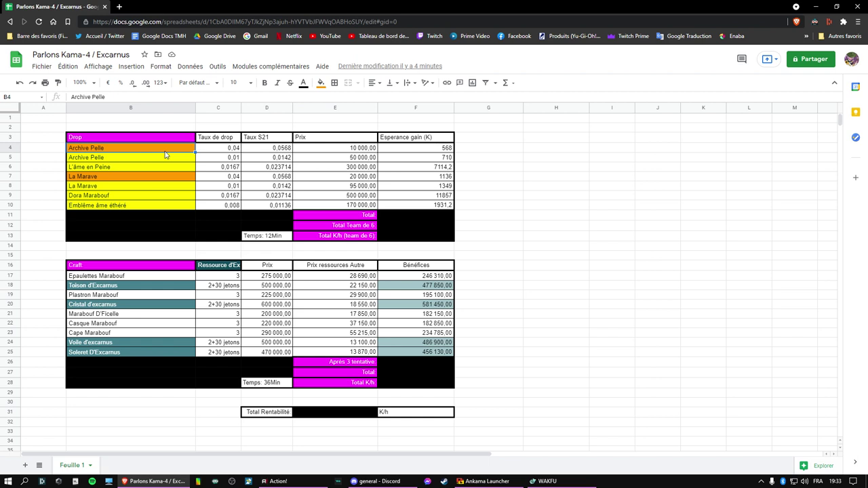
# Step: Reveal the Drop table's Total in cell F11 by changing its fill colour to white
pyautogui.click(438, 216)
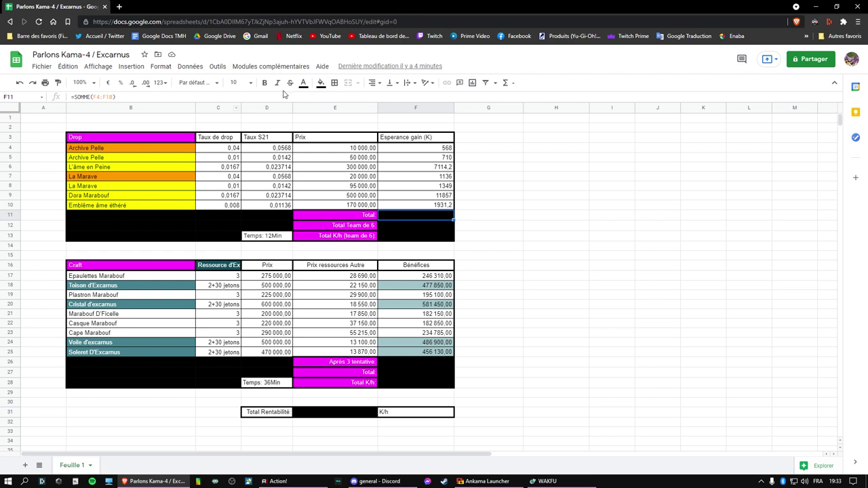
pyautogui.click(320, 83)
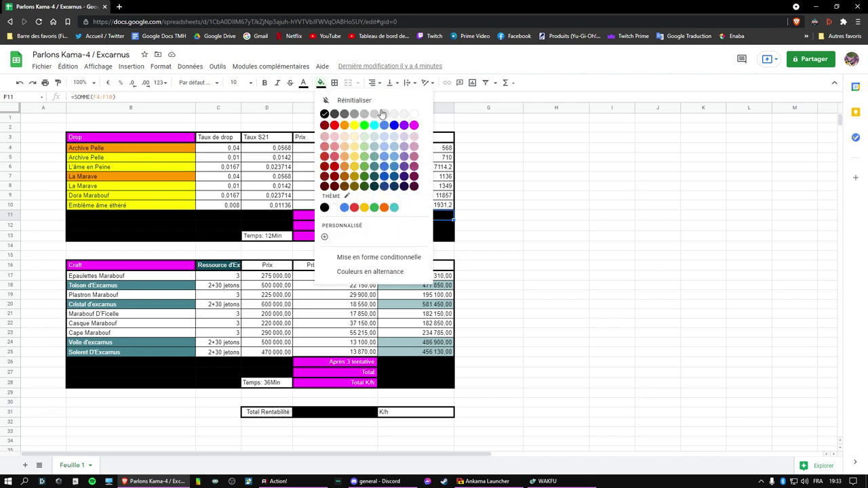
pyautogui.click(414, 113)
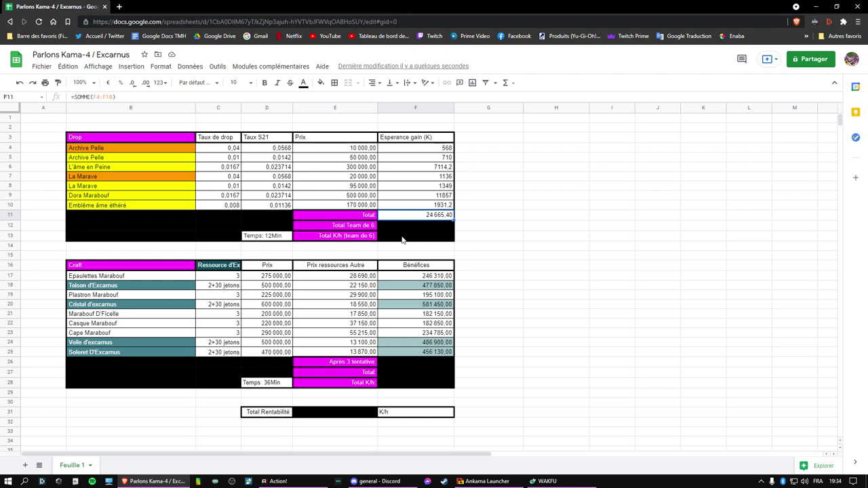
# Step: Reveal the Total Team de 6 value in cell F12 by changing its fill colour to white
pyautogui.click(403, 229)
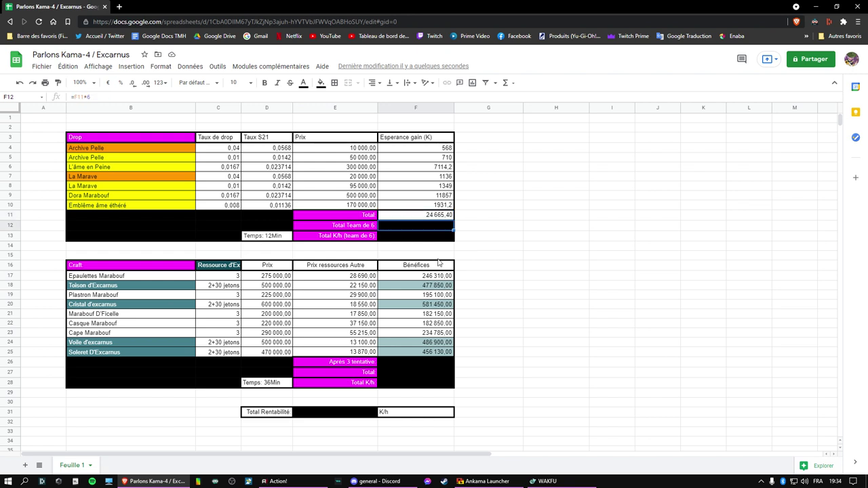
pyautogui.click(322, 83)
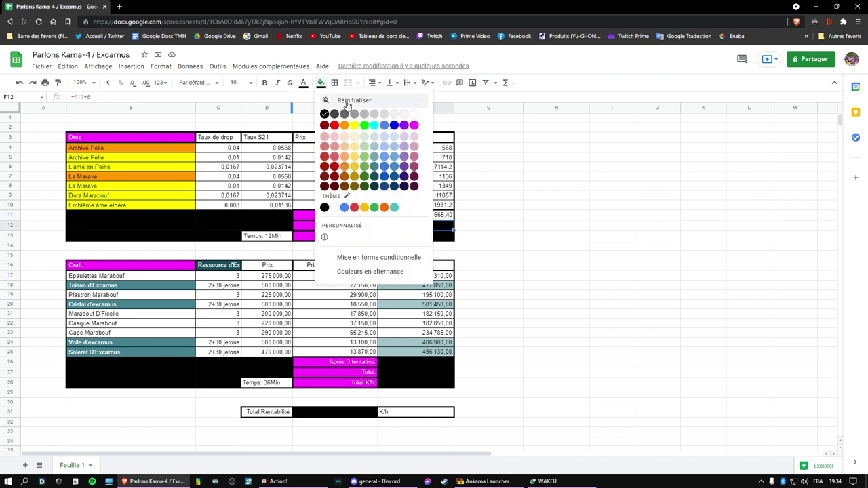
pyautogui.click(415, 117)
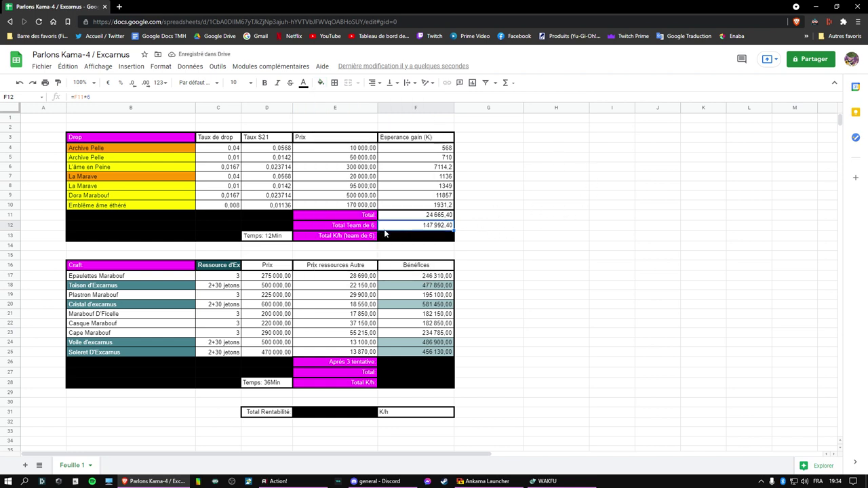
# Step: Check the run time in D13, and reveal the Total K/h (team de 6) in F13 with a white fill
pyautogui.click(267, 238)
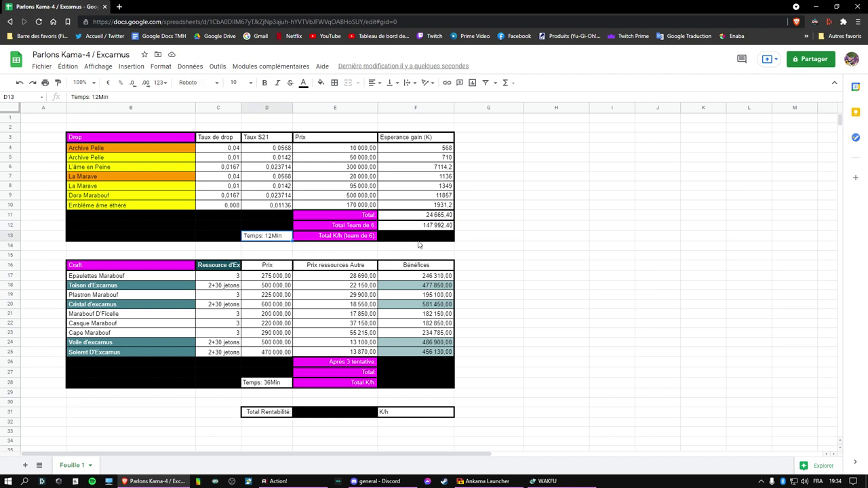
pyautogui.click(417, 239)
pyautogui.click(278, 239)
pyautogui.rightClick(403, 238)
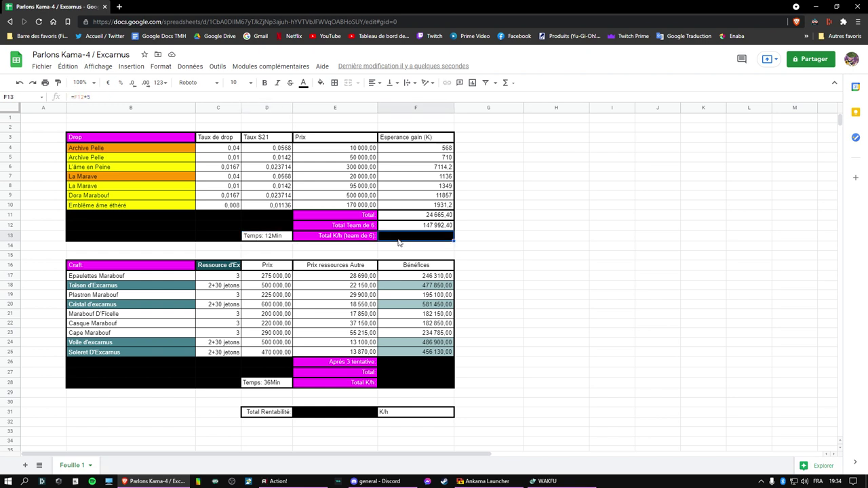
pyautogui.press('Escape')
pyautogui.click(321, 82)
pyautogui.click(415, 115)
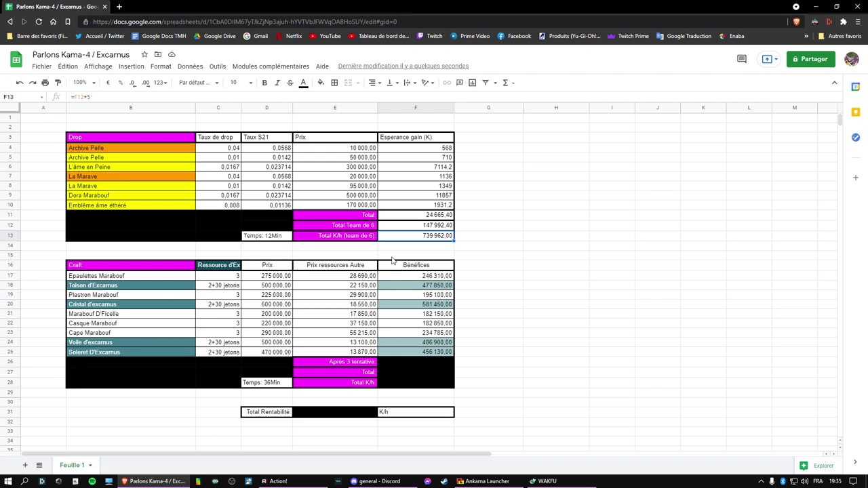
pyautogui.click(485, 235)
pyautogui.click(440, 236)
pyautogui.hotkey('ctrl', 'c')
pyautogui.click(402, 249)
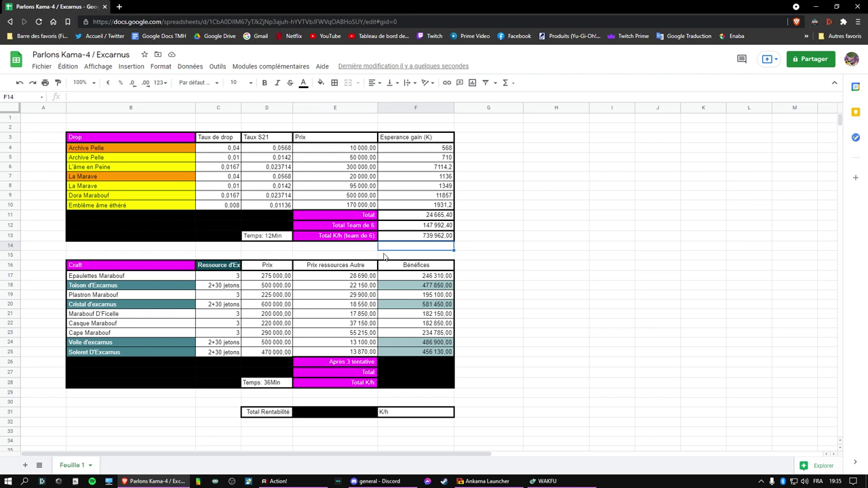
pyautogui.click(187, 278)
pyautogui.click(136, 335)
pyautogui.click(128, 150)
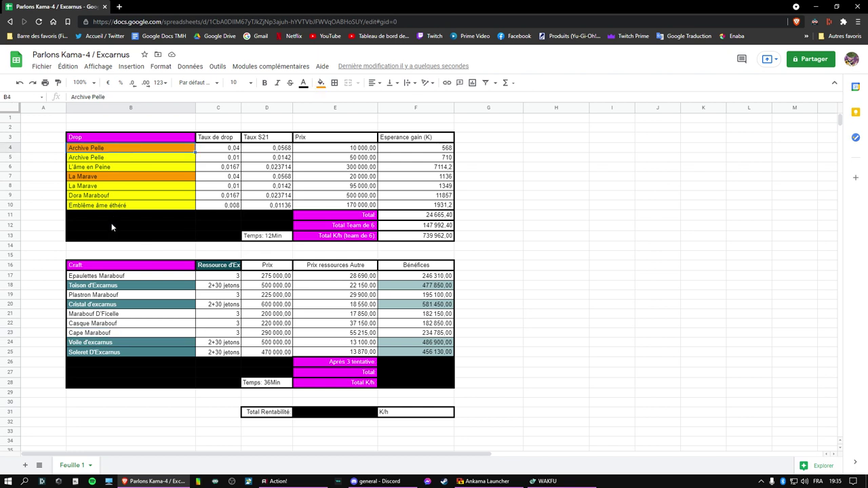
# Step: Go through the Craft table's item names row by row, from Epaulettes Marabouf down to Soleret D'Excarnus
pyautogui.click(183, 283)
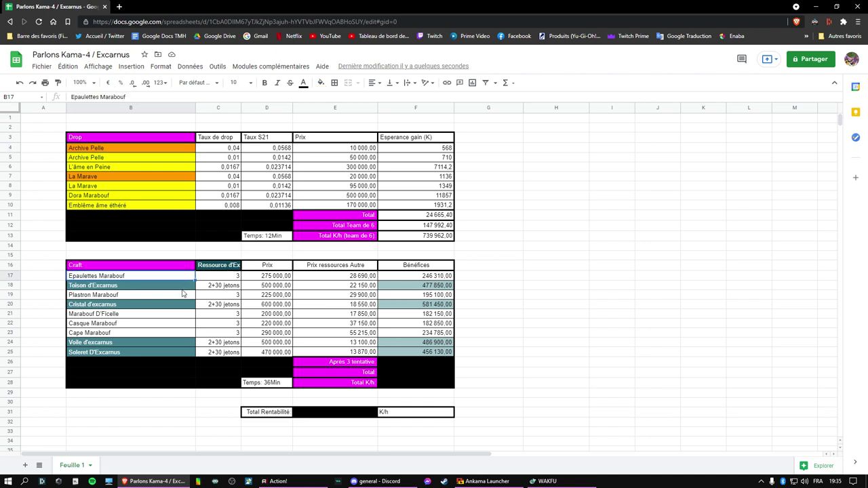
pyautogui.click(180, 296)
pyautogui.click(173, 305)
pyautogui.click(172, 315)
pyautogui.click(177, 324)
pyautogui.click(180, 333)
pyautogui.click(182, 343)
pyautogui.click(181, 352)
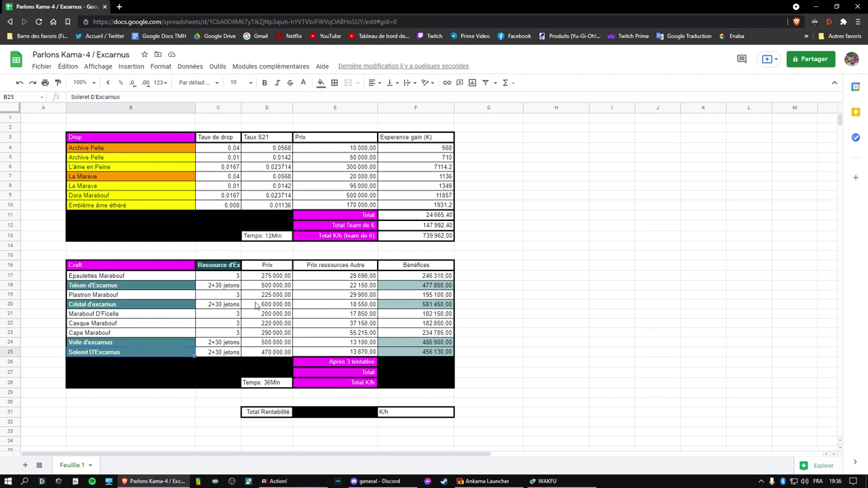
# Step: Compare the Excarnus resource requirements of the Marabouf crafts with those of Toison d'Excarnus
pyautogui.click(136, 278)
pyautogui.click(150, 290)
pyautogui.click(153, 296)
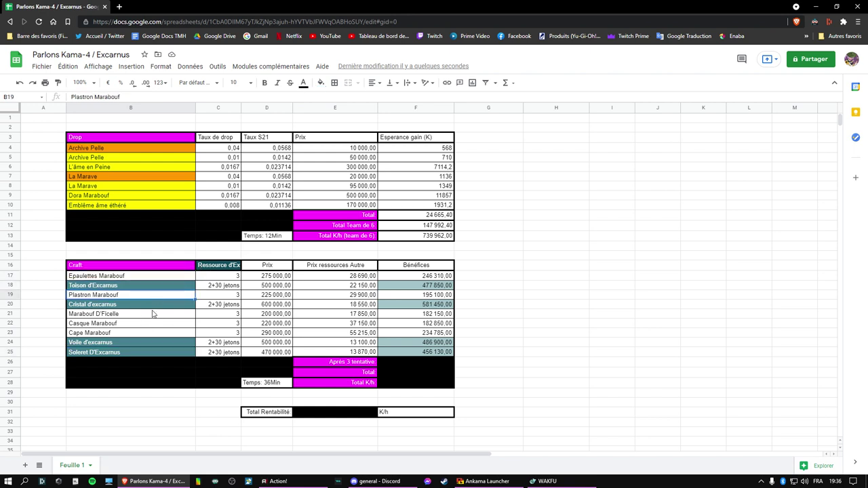
pyautogui.click(136, 278)
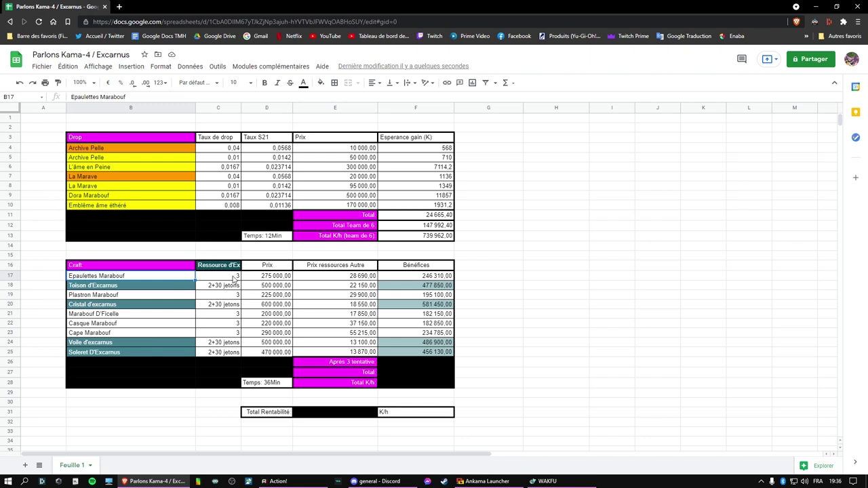
pyautogui.click(138, 287)
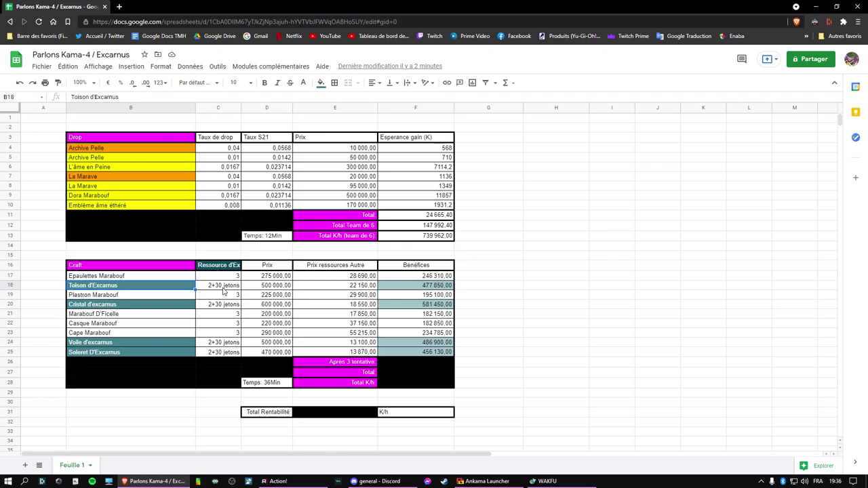
# Step: Switch to the WAKFU game, check the Croupier Excarnus's token exchange offers, and return to the spreadsheet
pyautogui.click(816, 6)
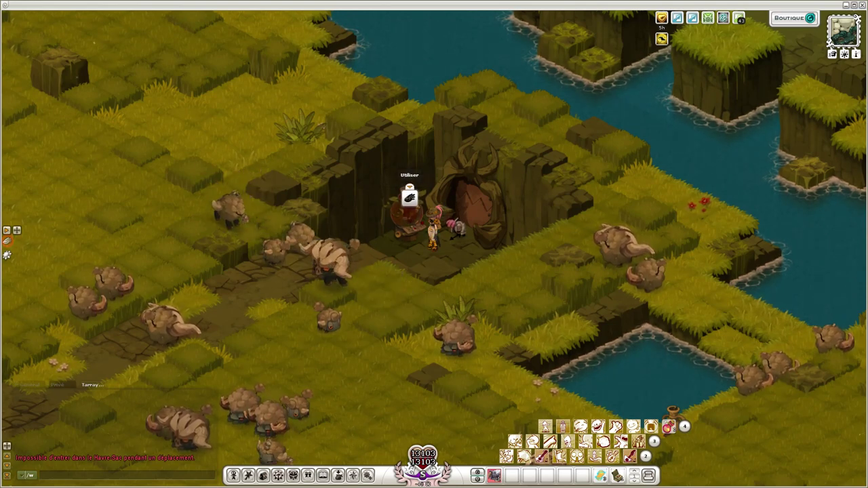
pyautogui.click(409, 198)
pyautogui.moveTo(765, 140); pyautogui.dragTo(246, 71)
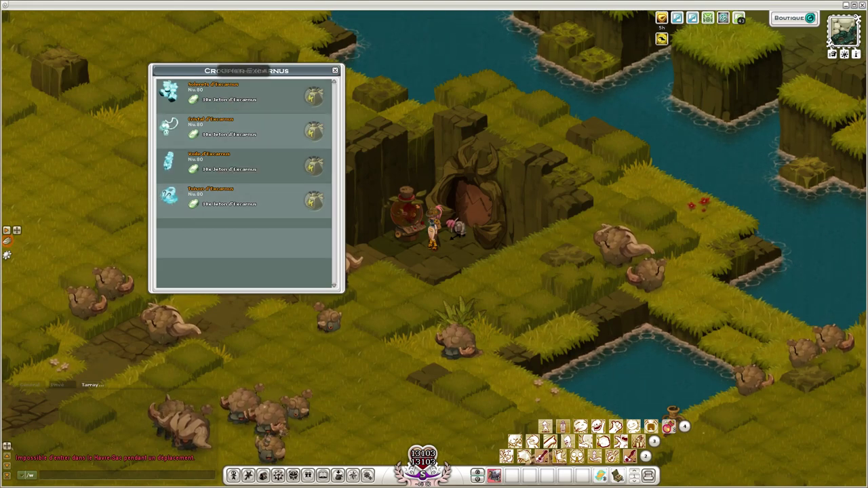
pyautogui.moveTo(246, 70); pyautogui.dragTo(211, 83)
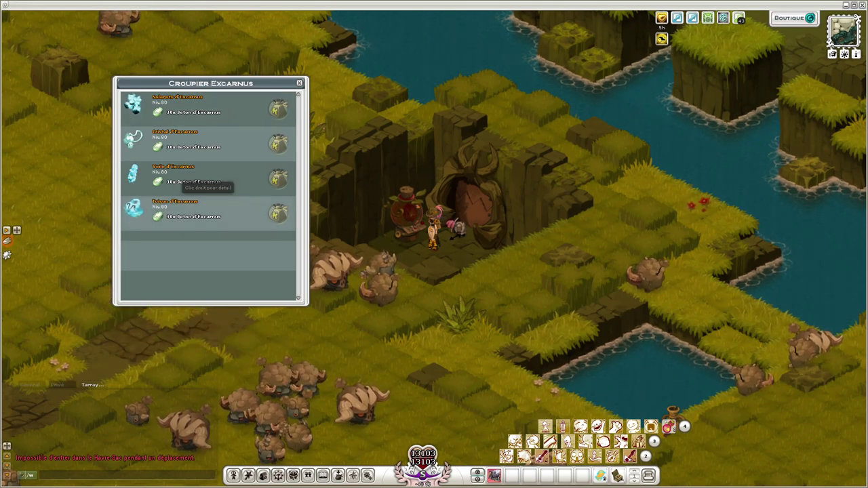
pyautogui.moveTo(210, 82); pyautogui.dragTo(262, 100)
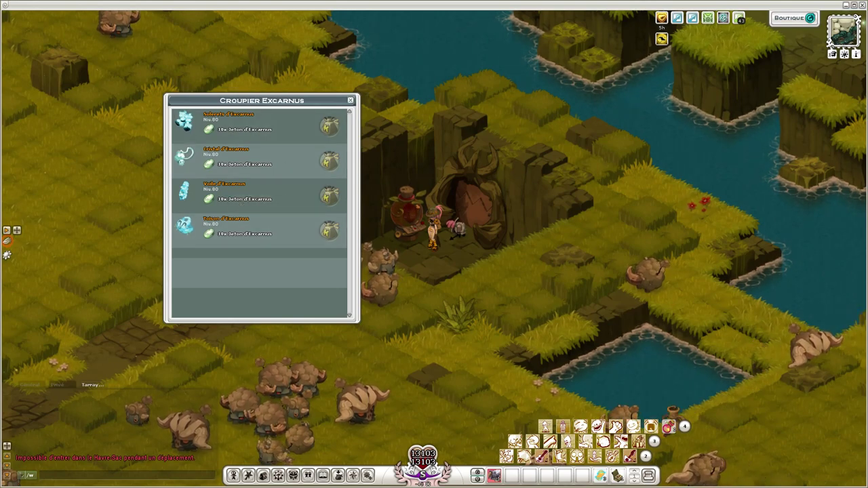
pyautogui.press('Escape')
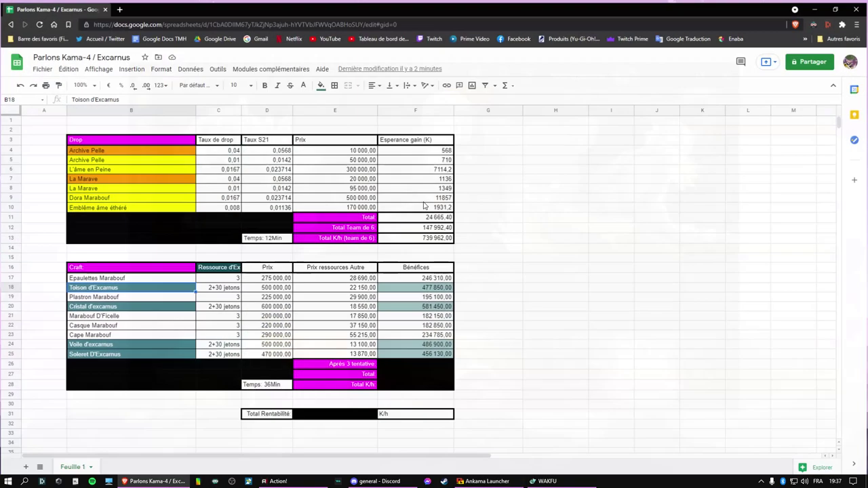
# Step: Review the four token-based crafts in the Craft table: Toison, Cristal, Voile and Soleret d'Excarnus
pyautogui.click(136, 270)
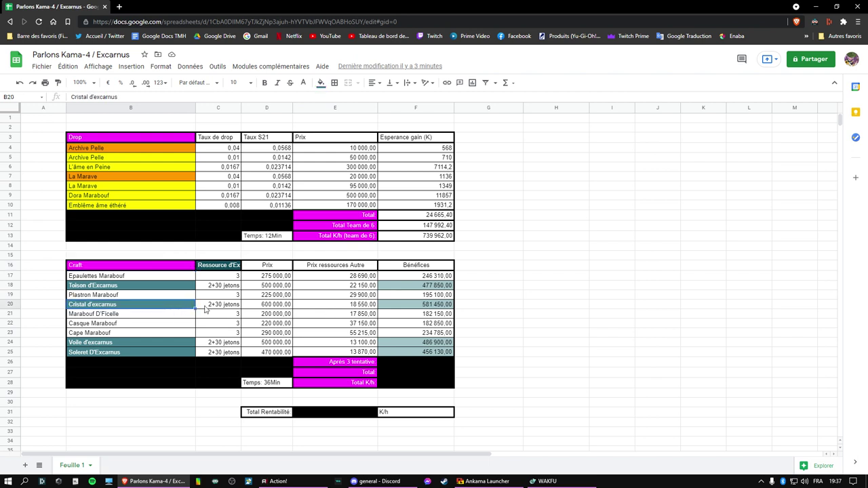
pyautogui.click(157, 287)
pyautogui.click(162, 307)
pyautogui.click(137, 343)
pyautogui.click(146, 352)
pyautogui.click(159, 341)
pyautogui.click(162, 307)
pyautogui.click(160, 287)
pyautogui.click(181, 306)
# Step: Examine the crafts' sale prices in the Prix column and their other ingredient costs under Prix ressources Autre
pyautogui.click(267, 304)
pyautogui.click(266, 324)
pyautogui.click(267, 342)
pyautogui.click(276, 351)
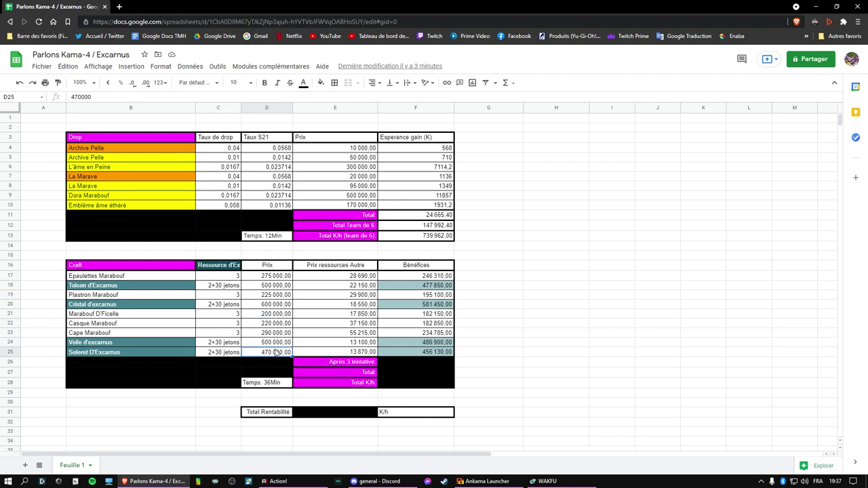
pyautogui.click(342, 285)
pyautogui.click(343, 295)
pyautogui.click(336, 324)
pyautogui.click(336, 343)
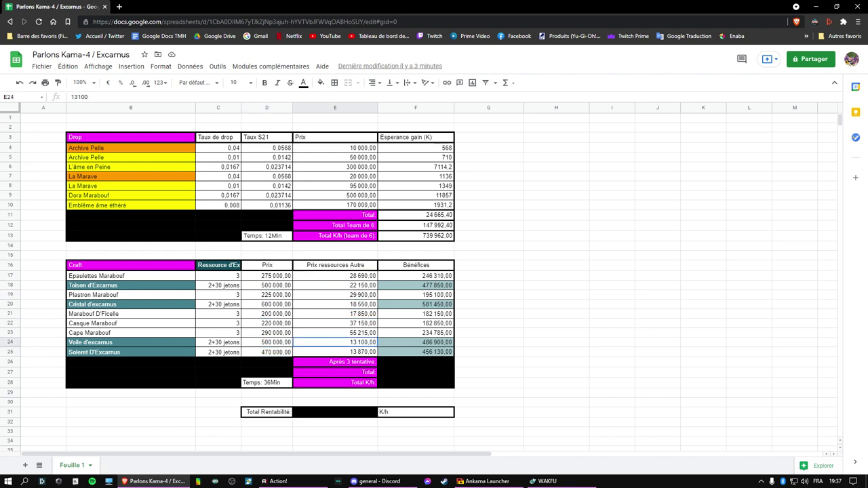
pyautogui.click(335, 352)
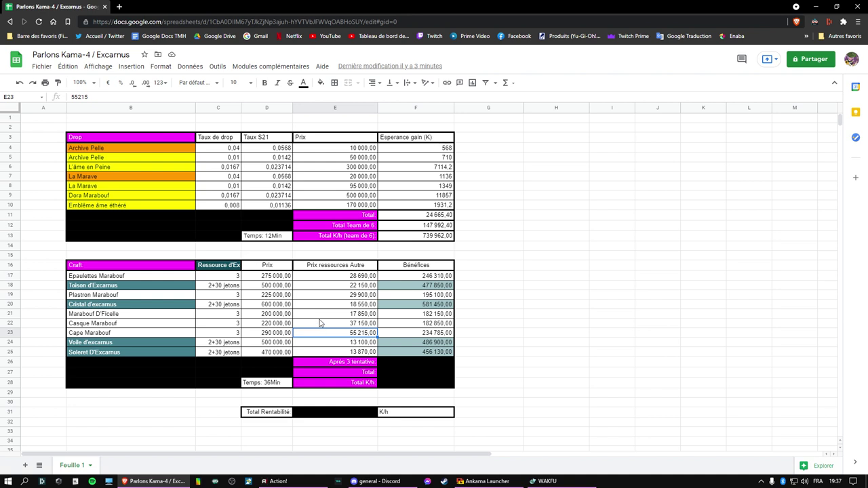
# Step: Check how the Bénéfices are calculated for Epaulettes Marabouf and Cristal d'excarnus from price and resource cost
pyautogui.click(410, 276)
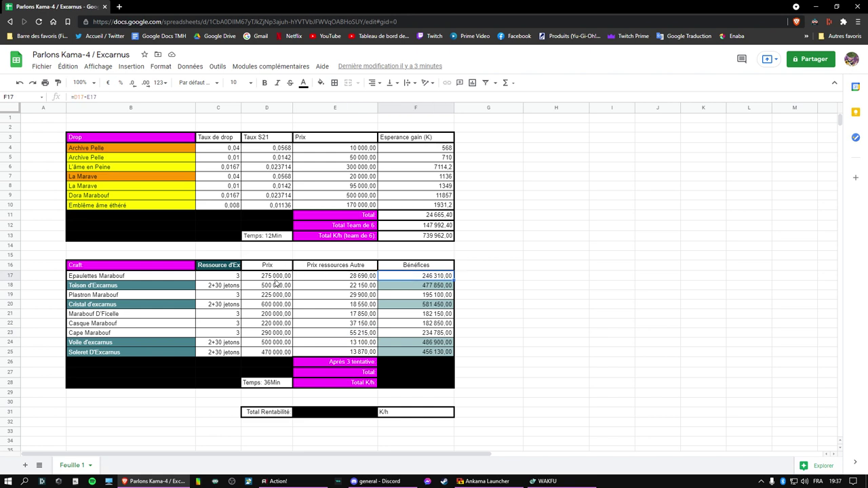
pyautogui.click(274, 279)
pyautogui.click(372, 276)
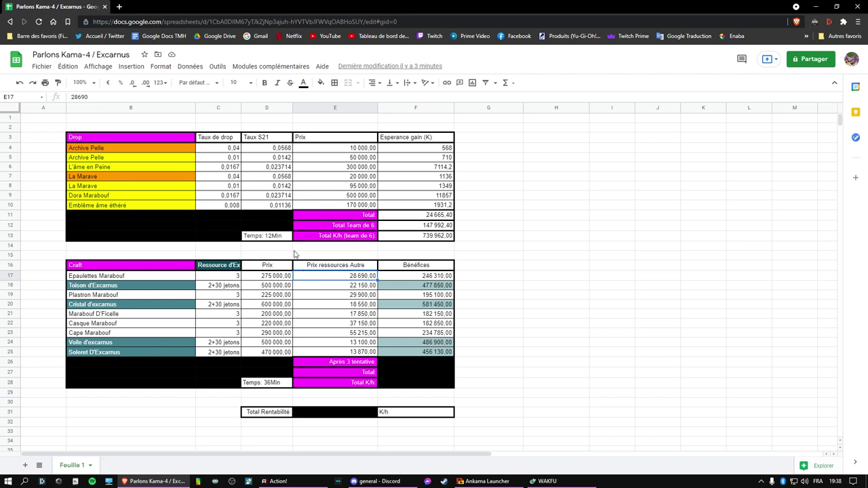
pyautogui.click(333, 307)
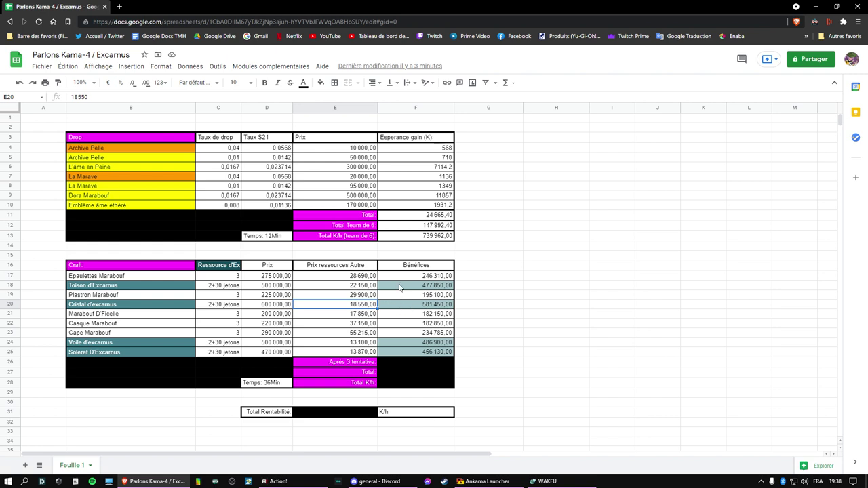
pyautogui.click(404, 305)
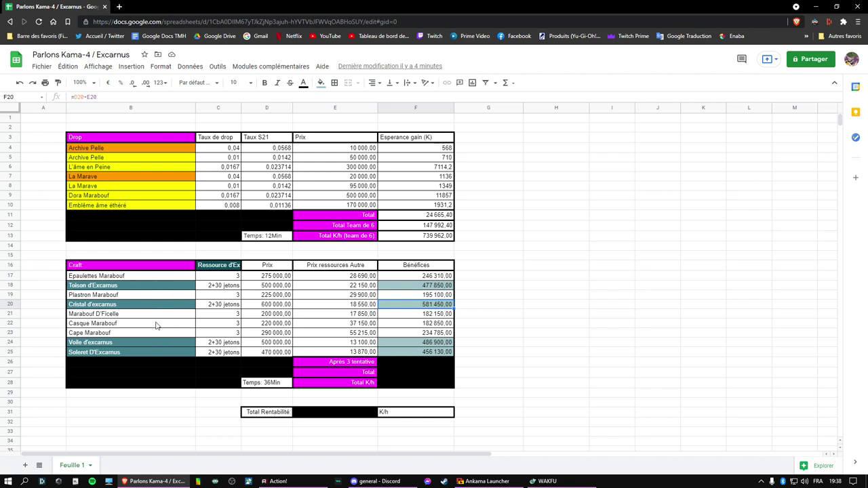
pyautogui.click(151, 277)
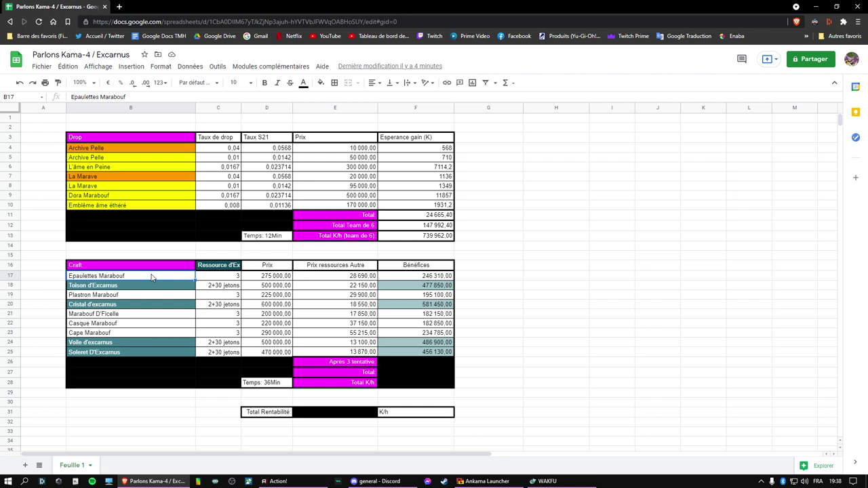
pyautogui.click(409, 278)
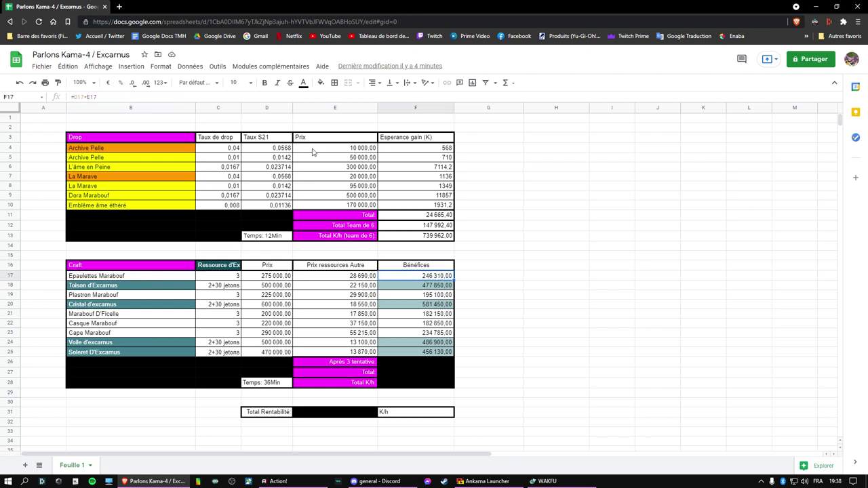
# Step: Reveal the Après 3 tentative result in cell F26 by changing its fill colour to white
pyautogui.press('Down')
pyautogui.press('Down')
pyautogui.press('Down')
pyautogui.press('Down')
pyautogui.press('Down')
pyautogui.press('Down')
pyautogui.press('Down')
pyautogui.press('Down')
pyautogui.press('Down')
pyautogui.click(321, 82)
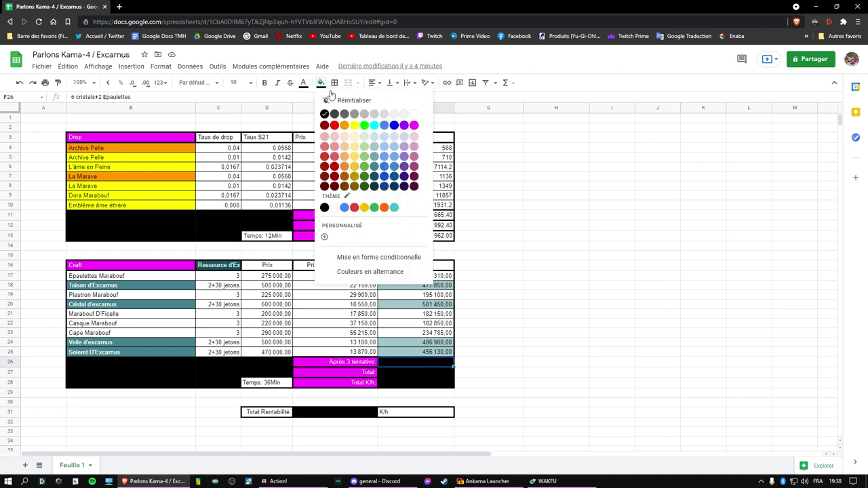
pyautogui.click(413, 115)
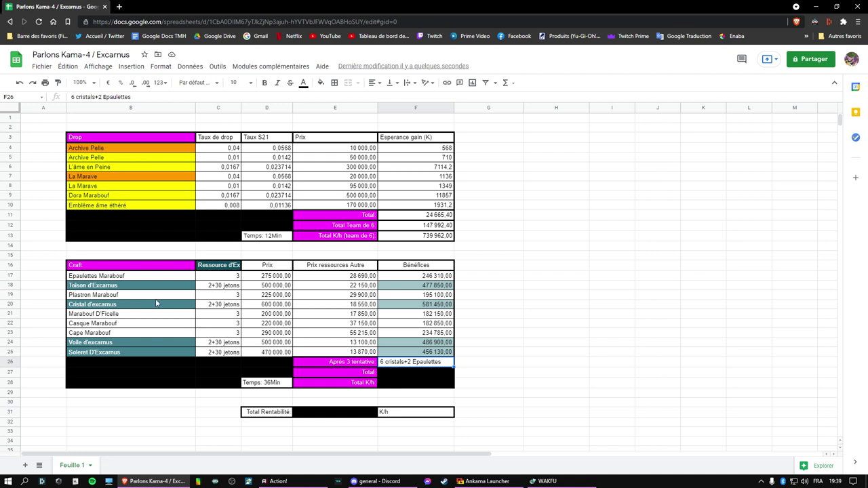
# Step: Reveal the Craft table's Total in cell F27 by changing its fill colour to white
pyautogui.press('Down')
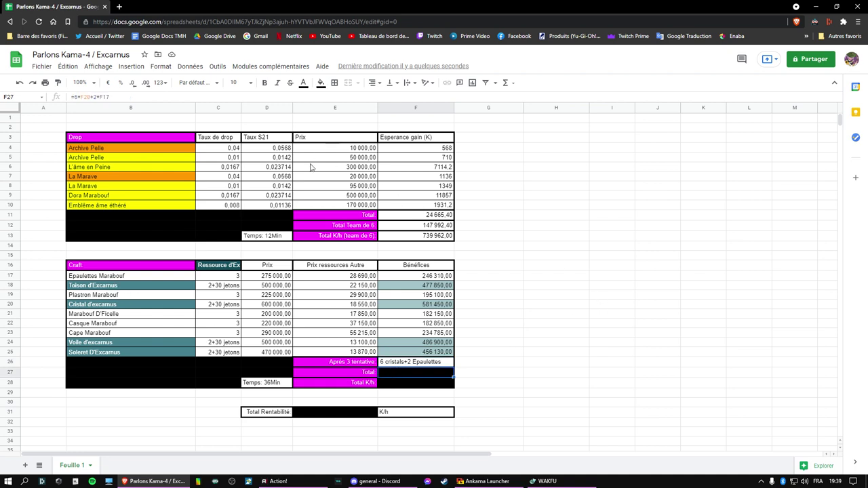
pyautogui.click(320, 82)
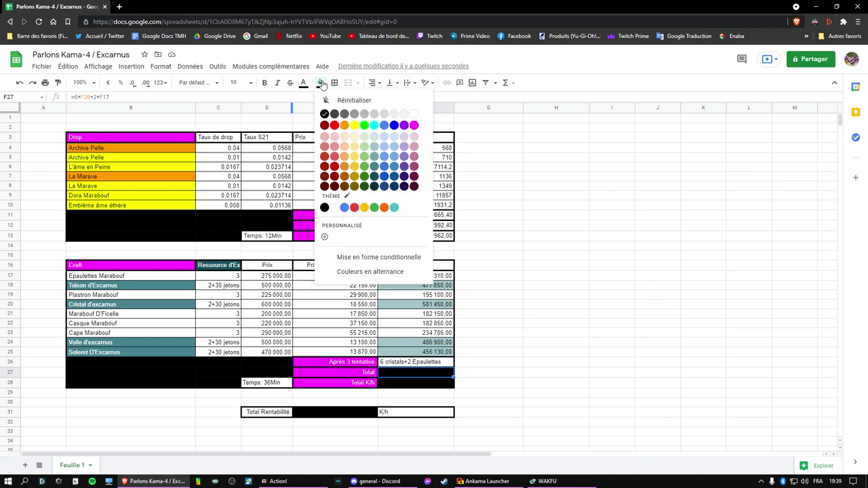
pyautogui.click(415, 115)
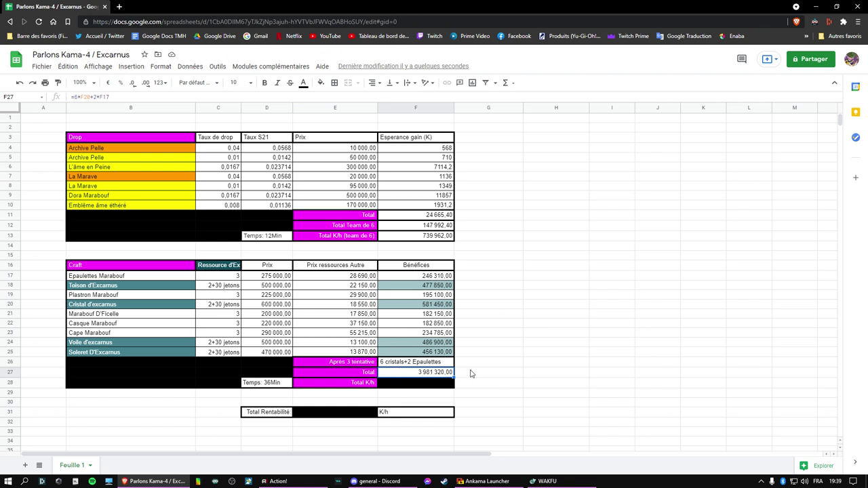
# Step: Compare the run times in D28 and D13, and reveal the Craft table's Total K/h in F28 with a white fill
pyautogui.click(263, 385)
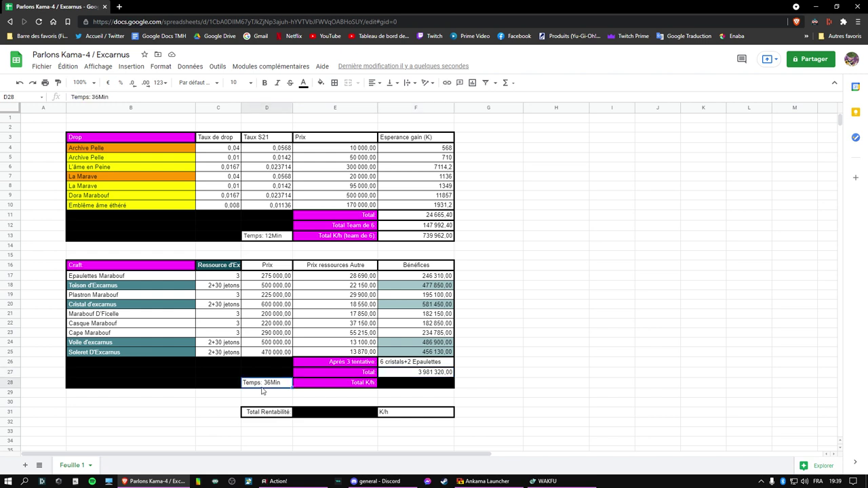
pyautogui.click(275, 238)
pyautogui.click(271, 387)
pyautogui.click(403, 385)
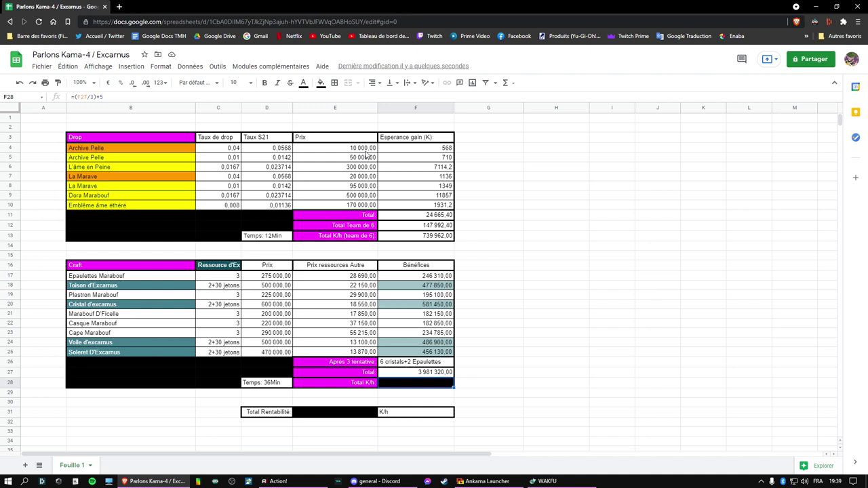
pyautogui.click(321, 82)
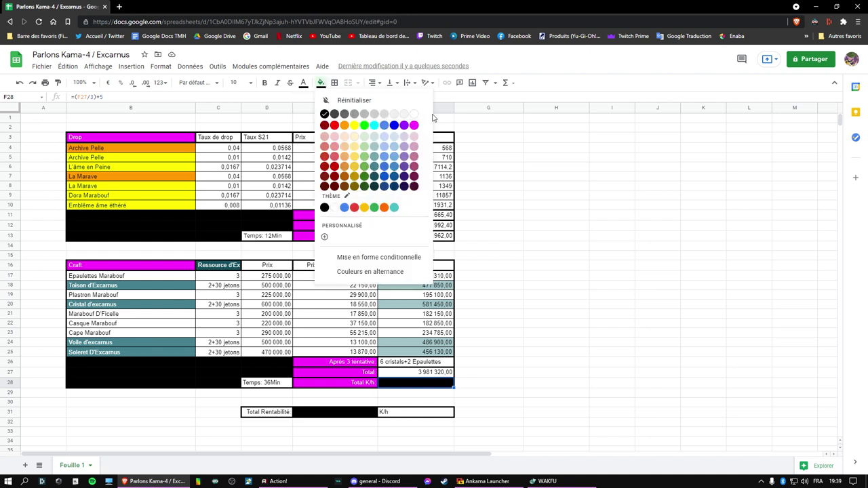
pyautogui.click(414, 114)
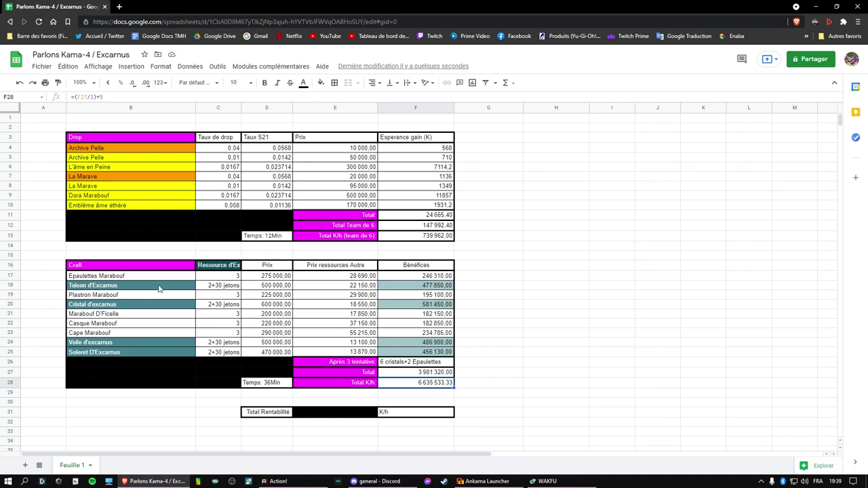
# Step: Reveal the Total Rentabilité value in cell E31 with a white fill, and switch to the WAKFU game
pyautogui.click(132, 267)
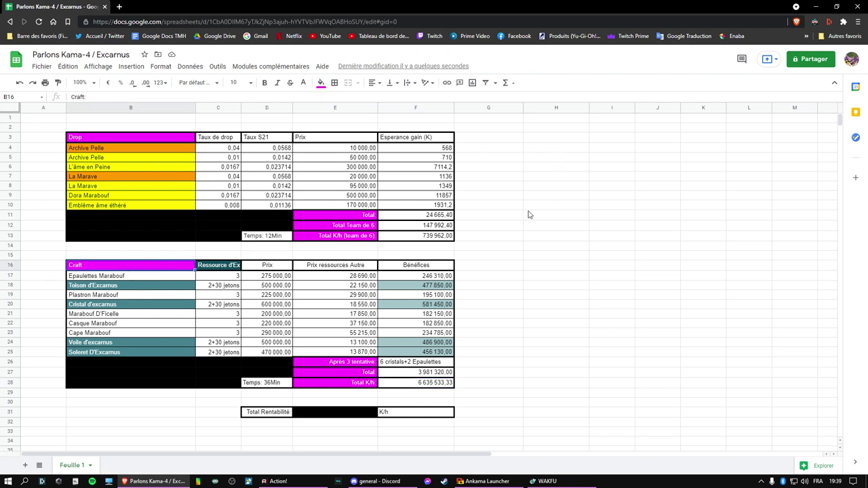
pyautogui.click(453, 237)
pyautogui.click(347, 419)
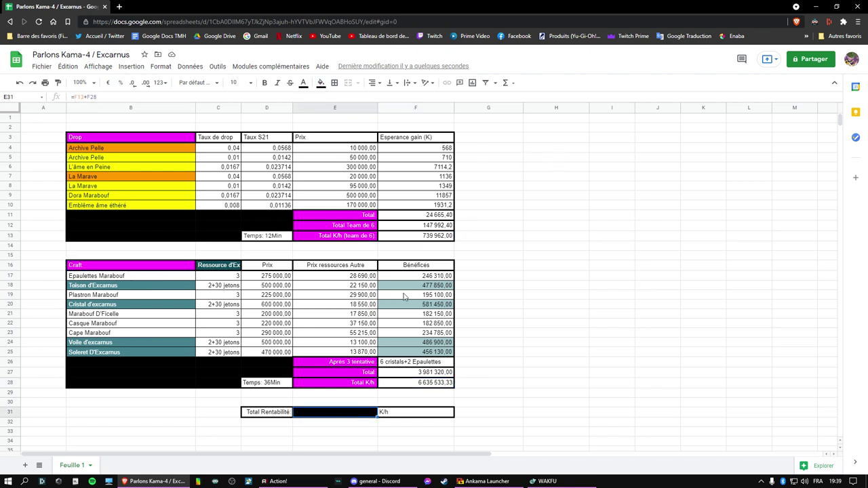
pyautogui.click(321, 82)
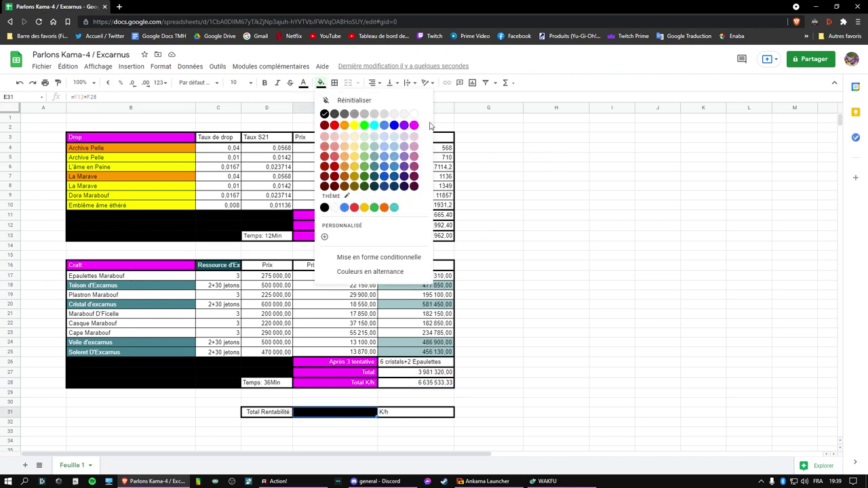
pyautogui.click(415, 118)
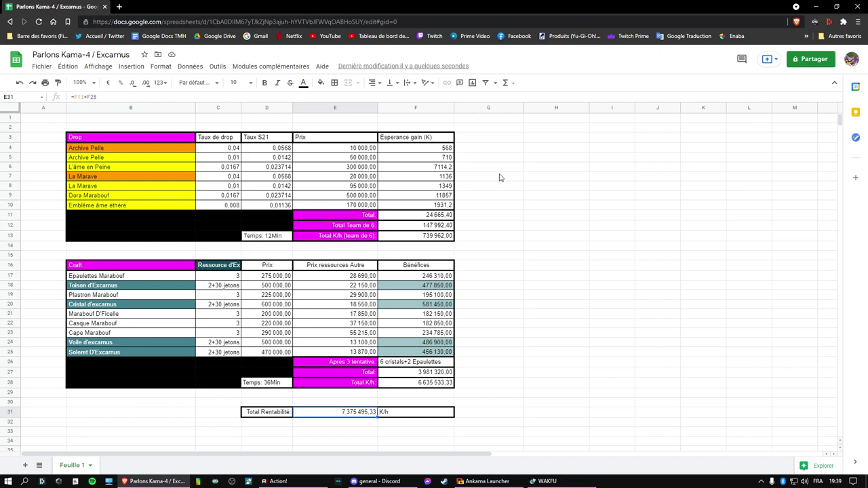
pyautogui.hotkey('alt', 'Tab')
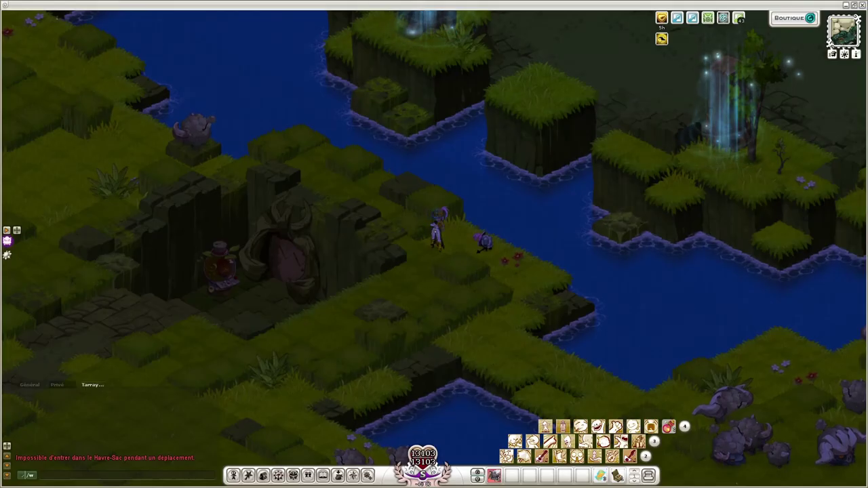